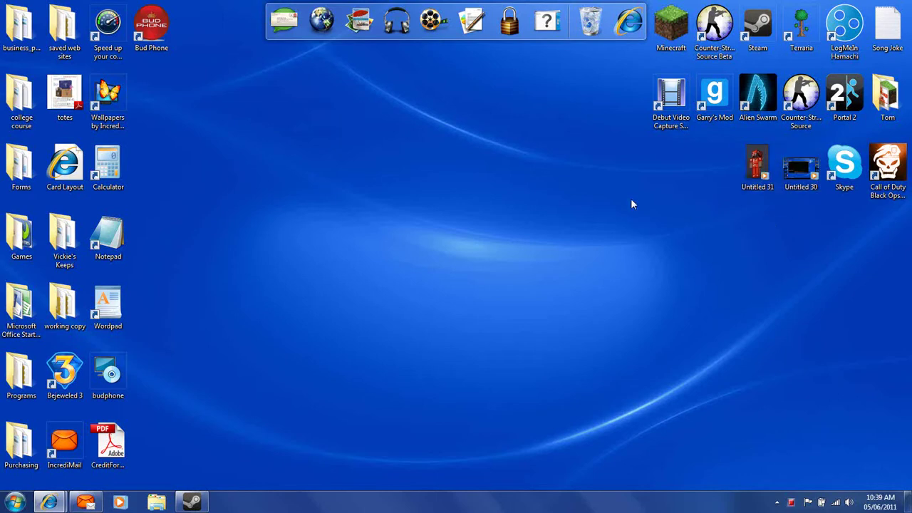
- Launch Steam and maximize its window
{"action": "double_click", "coordinate": [757, 28]}
{"action": "left_click_drag", "start_coordinate": [440, 20], "coordinate": [541, 37]}
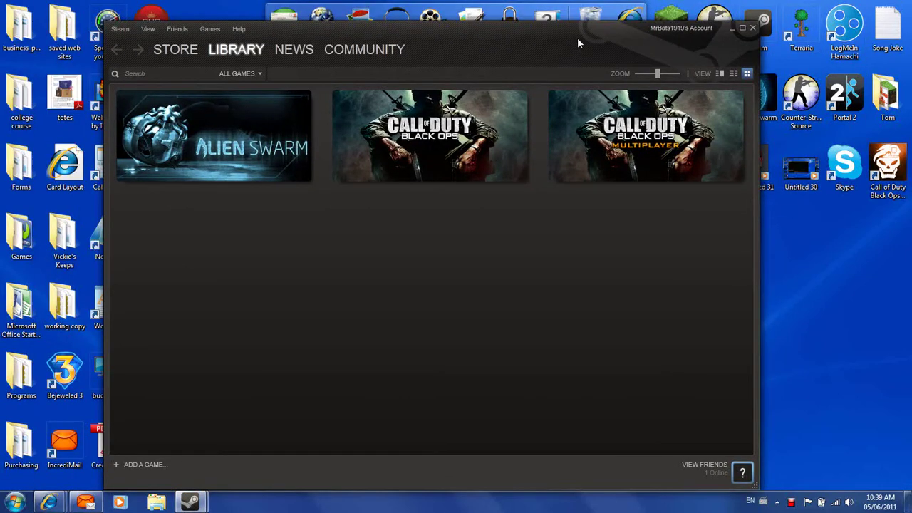
{"action": "left_click", "coordinate": [741, 25]}
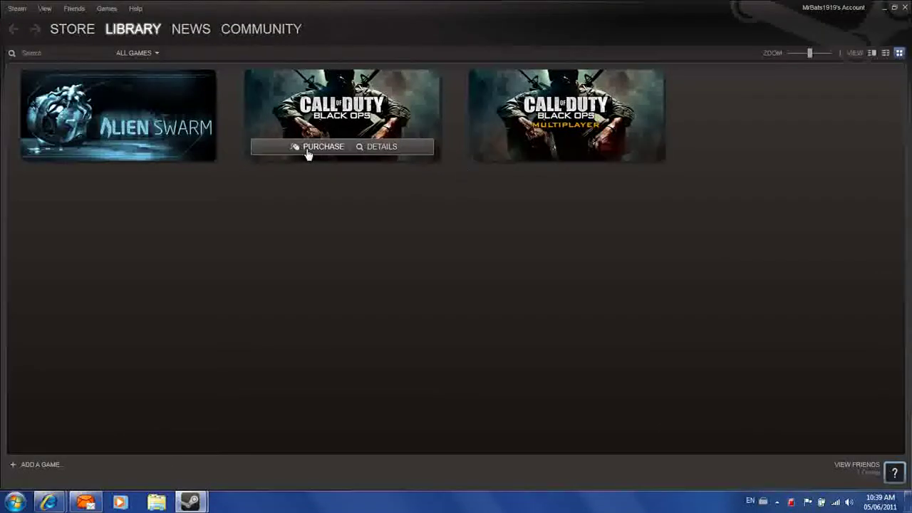
- From Friends > View Friends List, open the online friend's Steam profile
{"action": "left_click", "coordinate": [74, 9]}
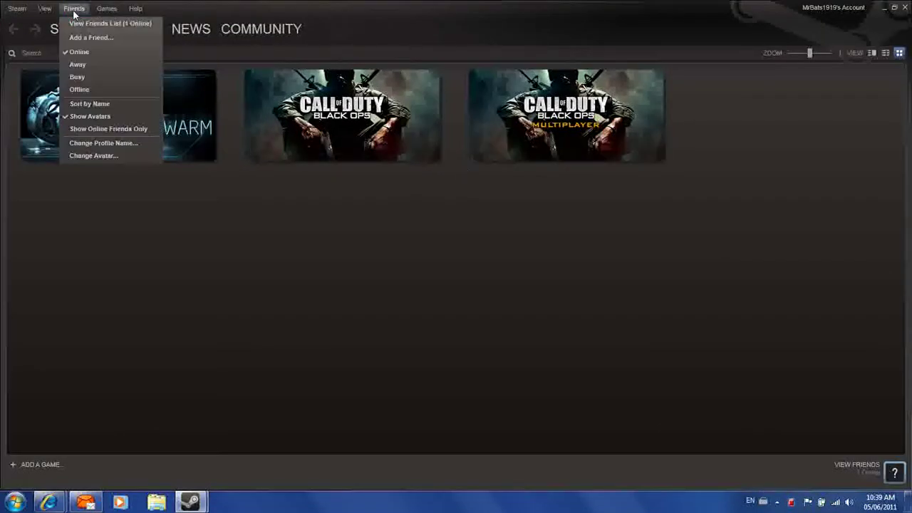
{"action": "left_click", "coordinate": [105, 23]}
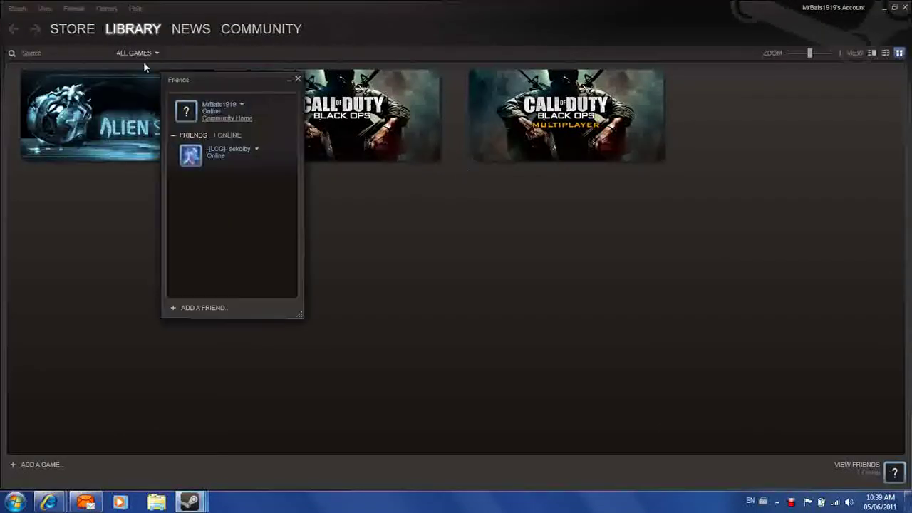
{"action": "left_click", "coordinate": [256, 150]}
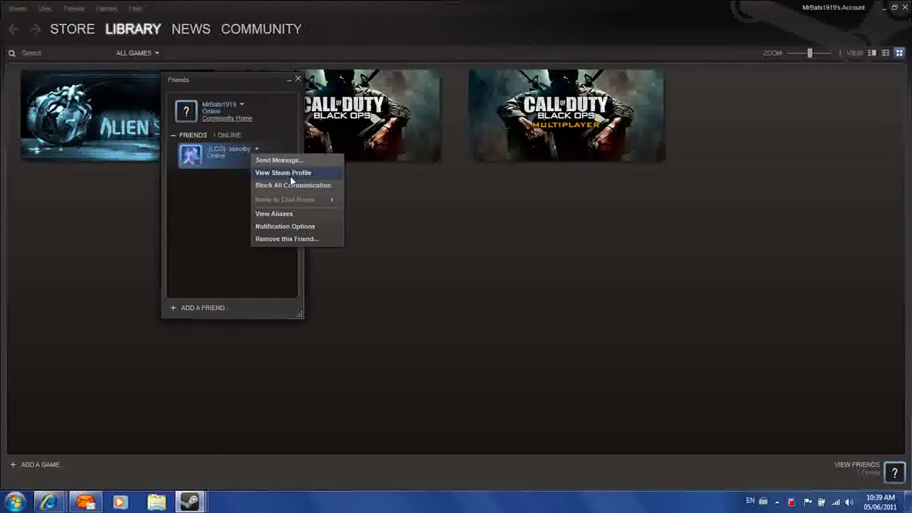
{"action": "left_click", "coordinate": [288, 177]}
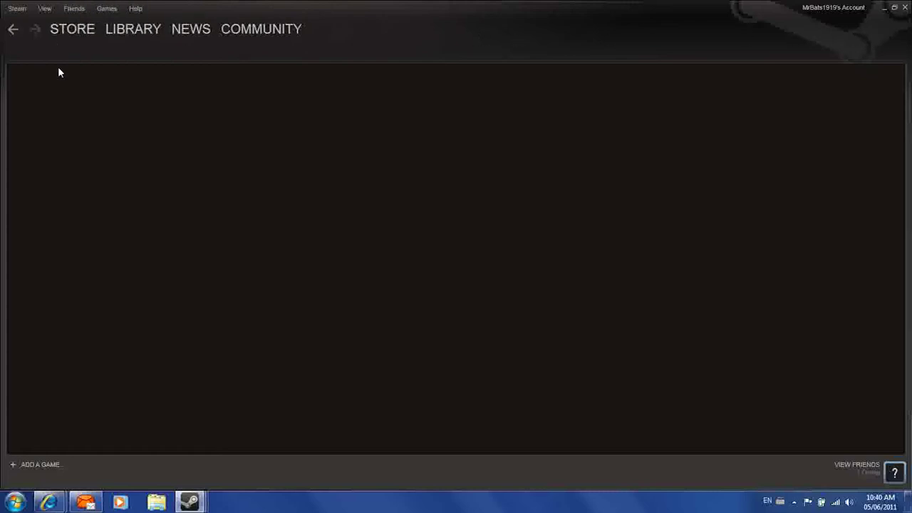
- Reopen the Friends list and dismiss it, leaving the friend's loaded profile visible
{"action": "left_click", "coordinate": [74, 9]}
{"action": "left_click", "coordinate": [91, 23]}
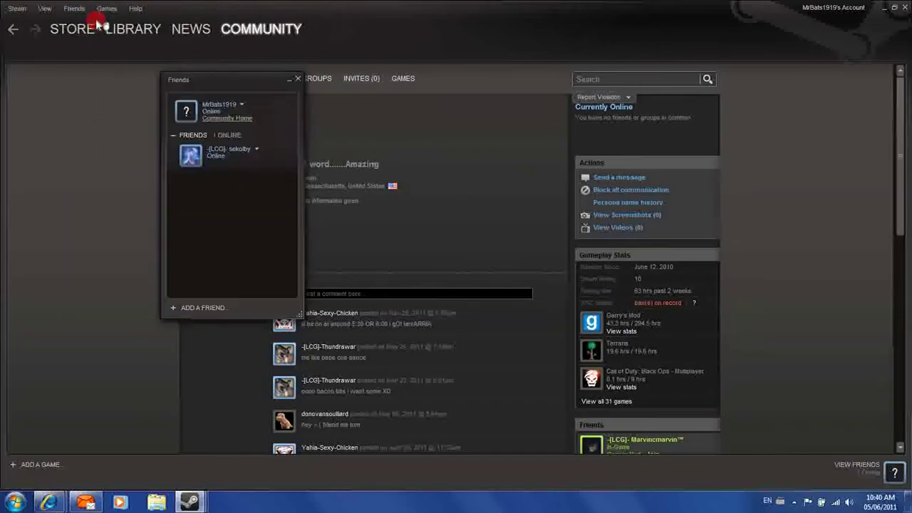
{"action": "left_click", "coordinate": [124, 99]}
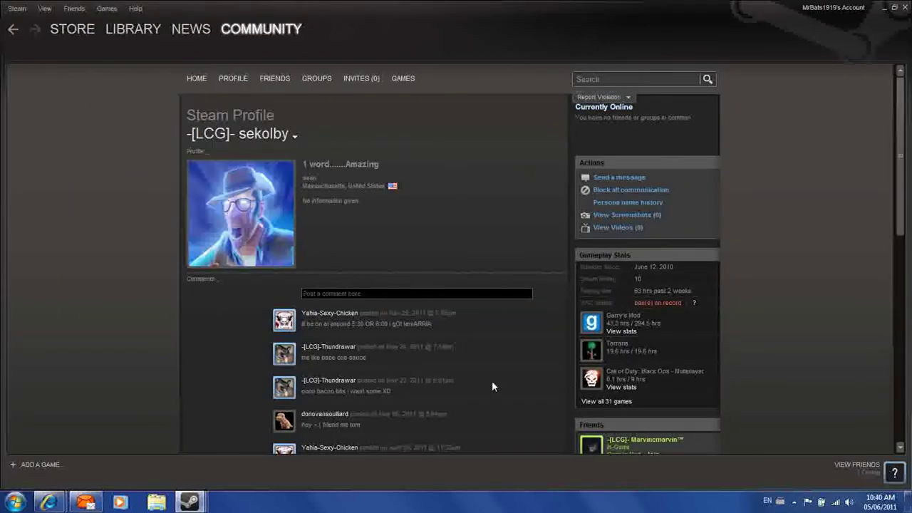
{"action": "scroll", "coordinate": [483, 356], "scroll_direction": "down", "scroll_amount": 2}
{"action": "scroll", "coordinate": [476, 348], "scroll_direction": "down", "scroll_amount": 2}
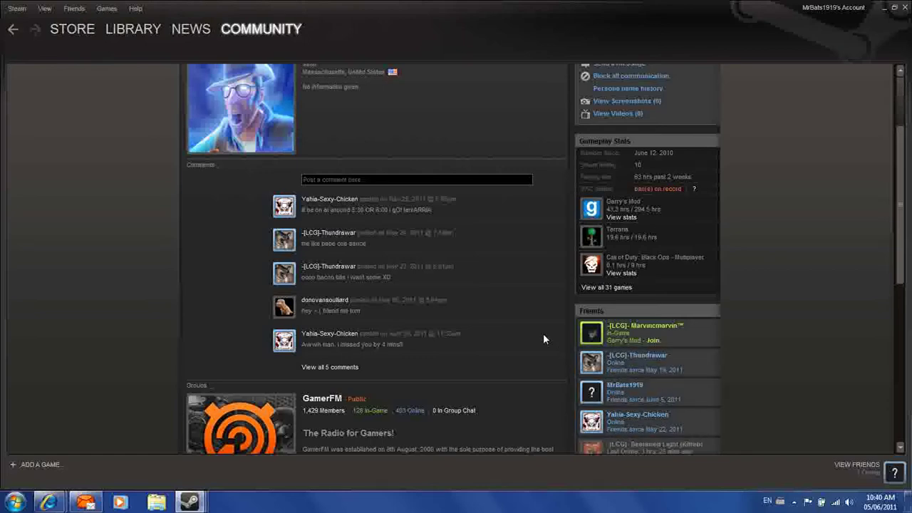
{"action": "scroll", "coordinate": [543, 334], "scroll_direction": "down", "scroll_amount": 2}
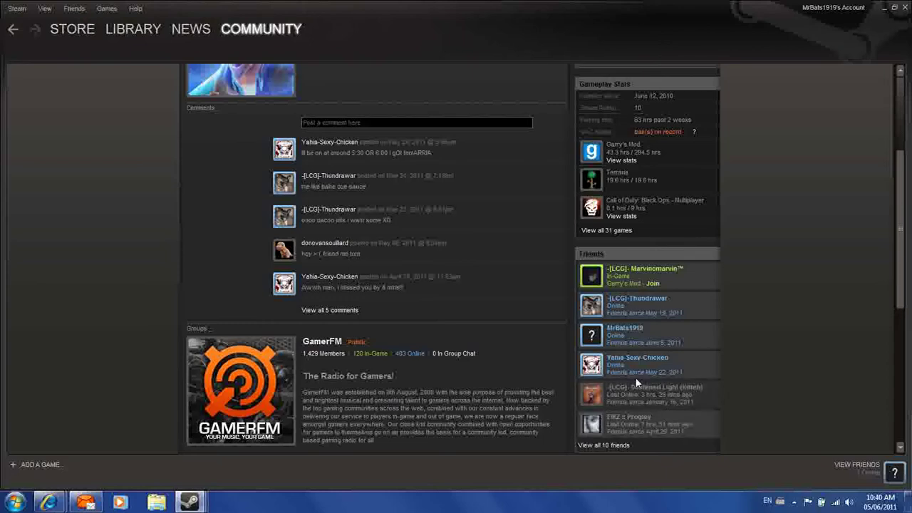
- Open another friend's profile from the first friend's Friends sidebar
{"action": "left_click", "coordinate": [621, 364]}
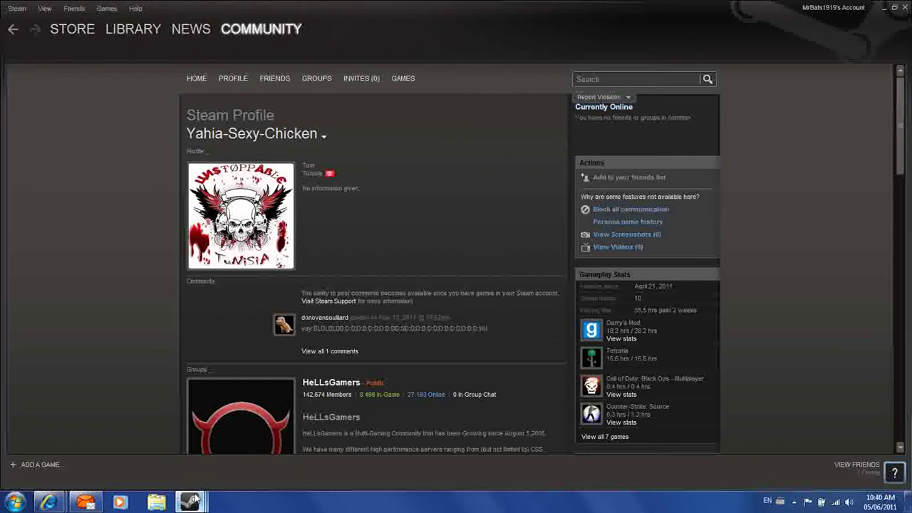
{"action": "scroll", "coordinate": [71, 341], "scroll_direction": "down", "scroll_amount": 2}
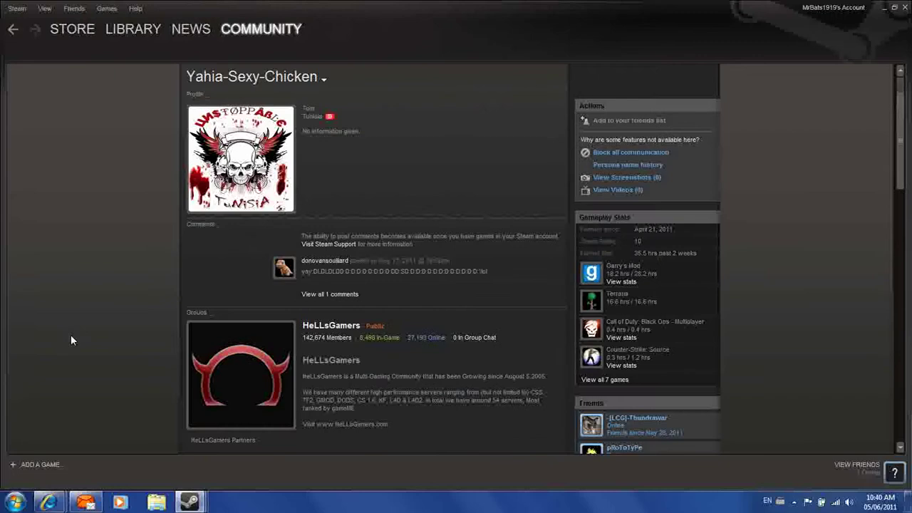
{"action": "scroll", "coordinate": [70, 343], "scroll_direction": "down", "scroll_amount": 2}
{"action": "scroll", "coordinate": [70, 350], "scroll_direction": "down", "scroll_amount": 2}
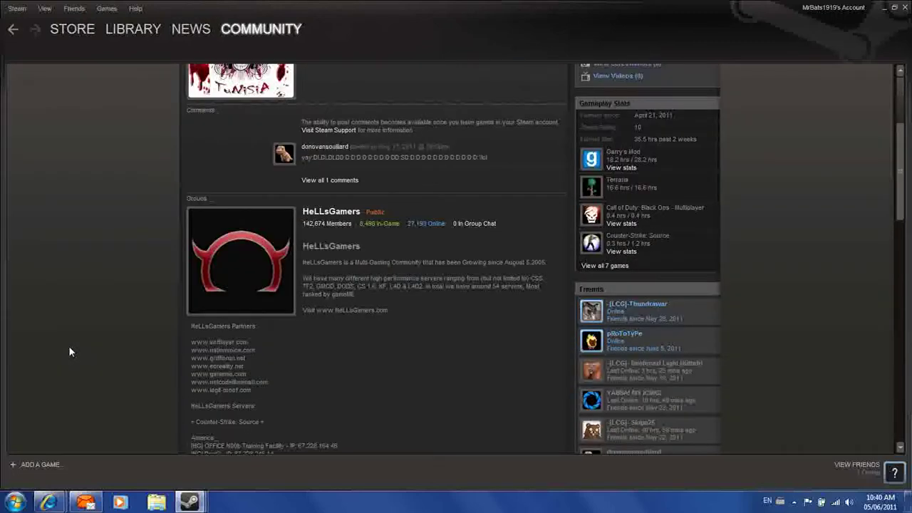
{"action": "scroll", "coordinate": [70, 350], "scroll_direction": "up", "scroll_amount": 2}
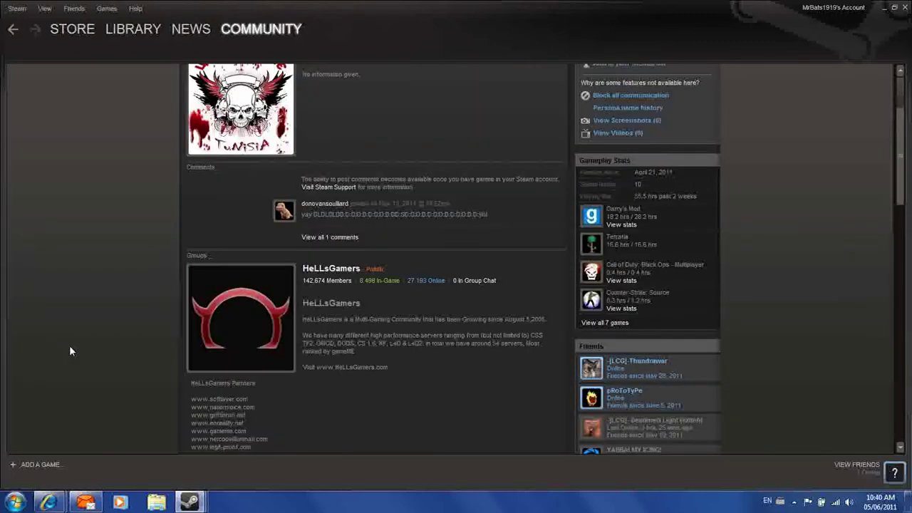
{"action": "scroll", "coordinate": [69, 351], "scroll_direction": "up", "scroll_amount": 3}
{"action": "scroll", "coordinate": [96, 348], "scroll_direction": "up", "scroll_amount": 1}
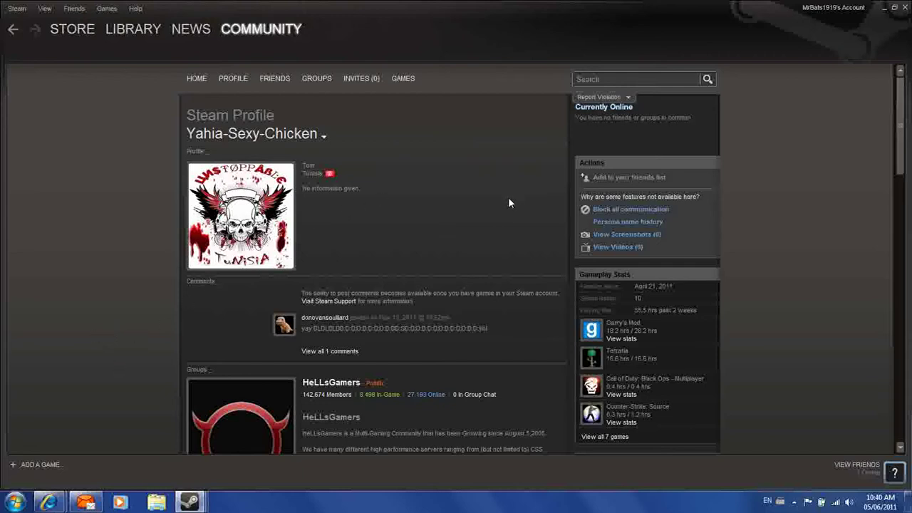
- Bring the friend's free-games chat to the front, reposition it, then close it
{"action": "left_click", "coordinate": [189, 502]}
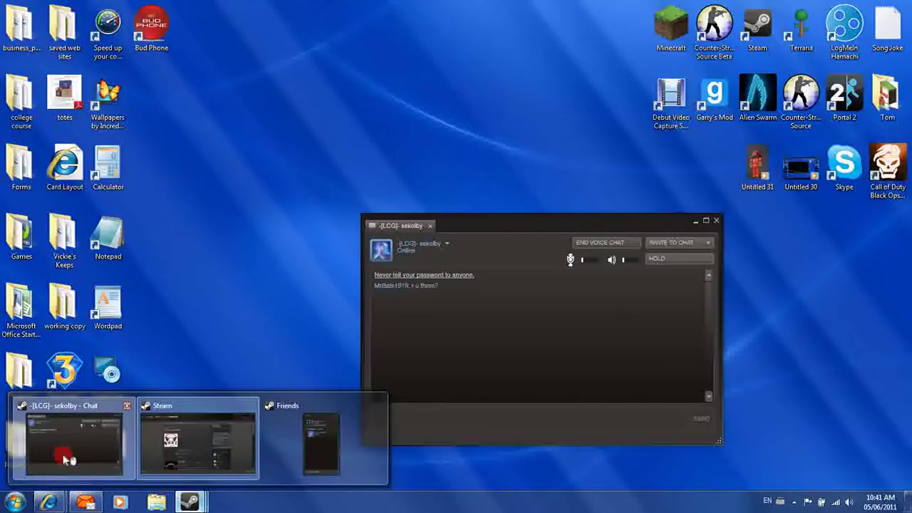
{"action": "left_click", "coordinate": [64, 456]}
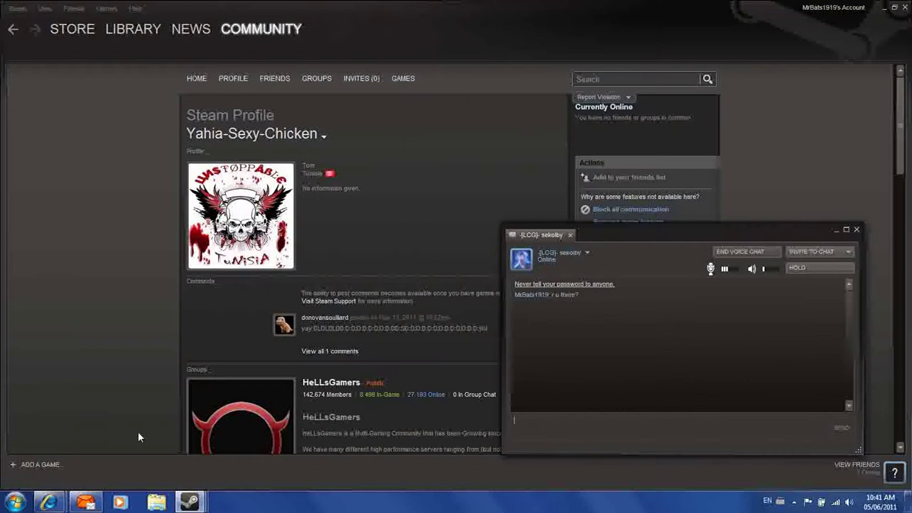
{"action": "left_click_drag", "start_coordinate": [635, 233], "coordinate": [419, 153]}
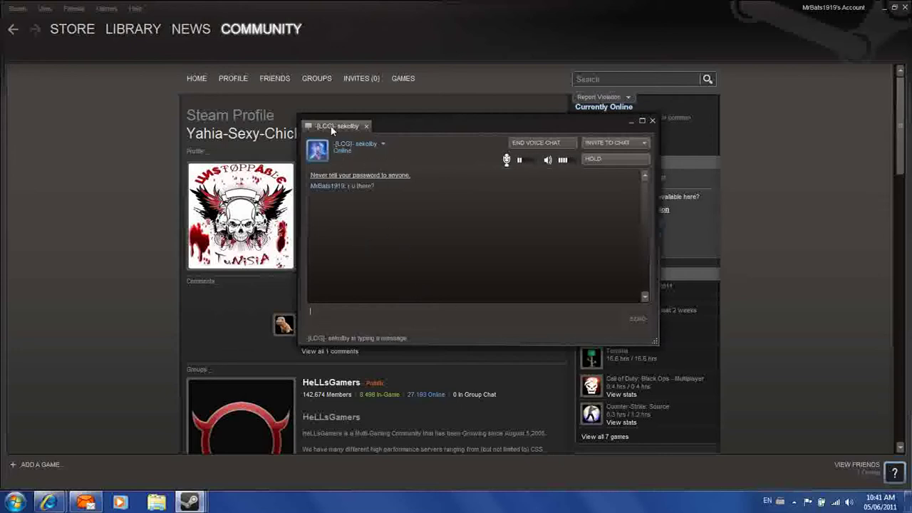
{"action": "mouse_move", "coordinate": [542, 125]}
{"action": "left_mouse_down"}
{"action": "mouse_move", "coordinate": [633, 91]}
{"action": "mouse_move", "coordinate": [609, 96]}
{"action": "left_mouse_up"}
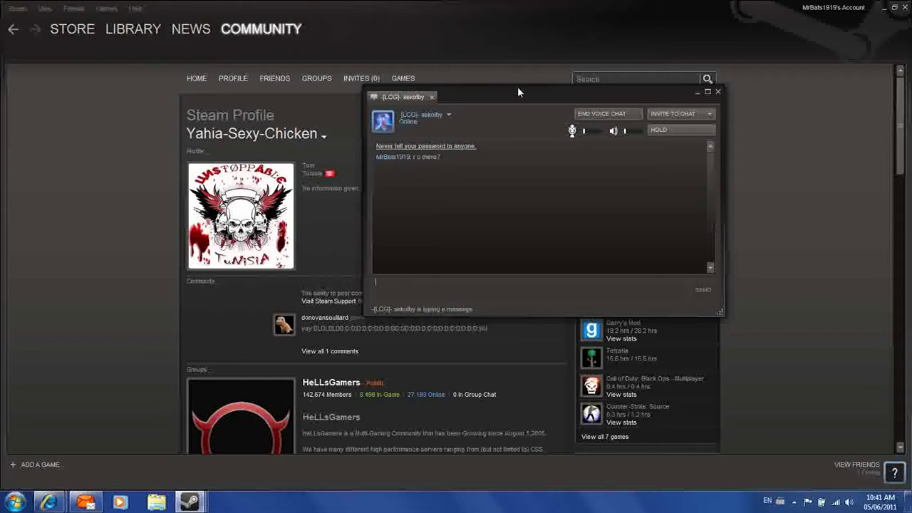
{"action": "left_click_drag", "start_coordinate": [518, 92], "coordinate": [444, 116]}
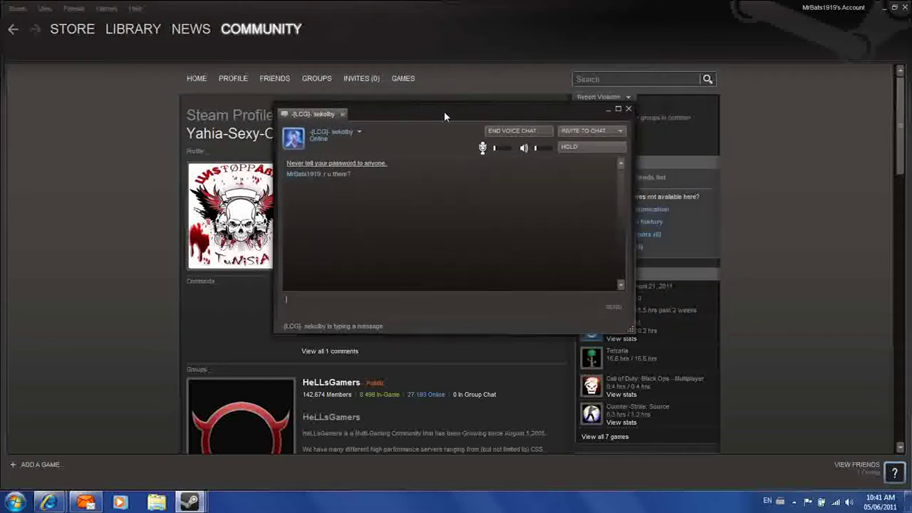
{"action": "left_click_drag", "start_coordinate": [444, 117], "coordinate": [575, 100]}
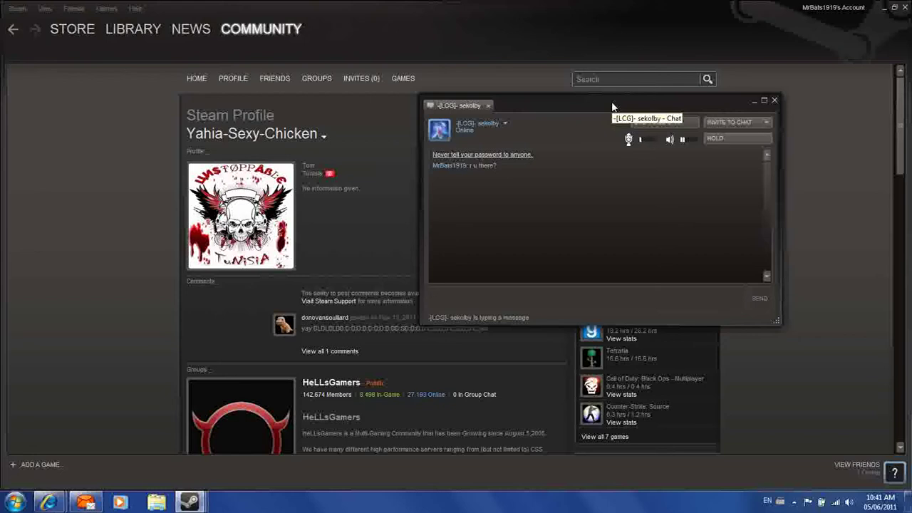
{"action": "mouse_move", "coordinate": [612, 106]}
{"action": "left_mouse_down"}
{"action": "mouse_move", "coordinate": [619, 136]}
{"action": "mouse_move", "coordinate": [732, 246]}
{"action": "mouse_move", "coordinate": [741, 188]}
{"action": "mouse_move", "coordinate": [810, 98]}
{"action": "left_mouse_up"}
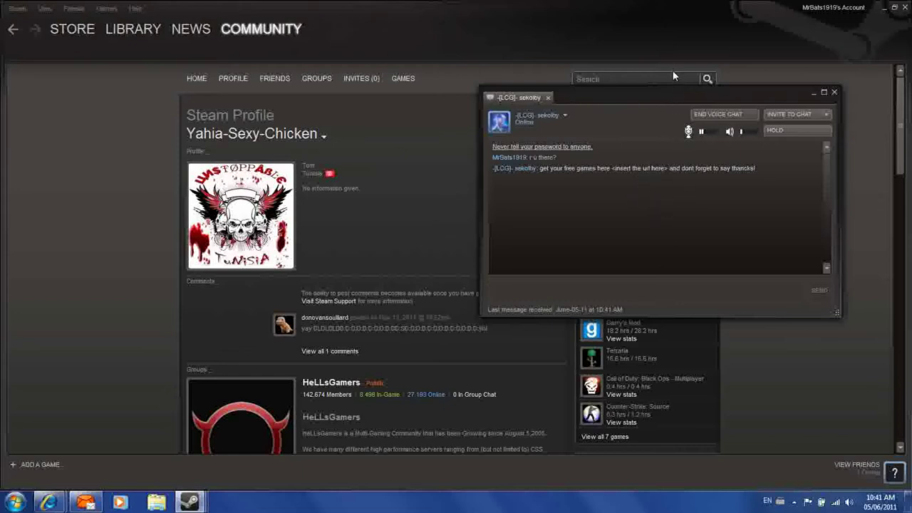
{"action": "left_click", "coordinate": [833, 94]}
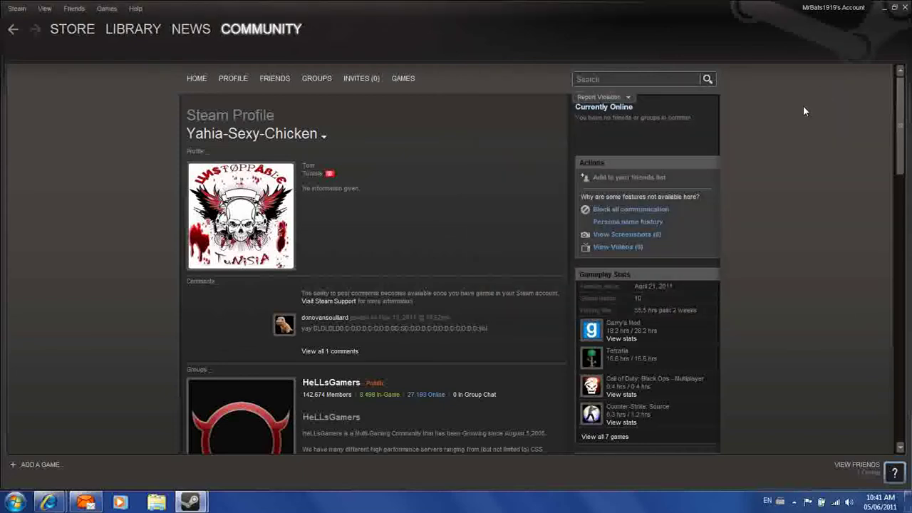
{"action": "mouse_move", "coordinate": [189, 502]}
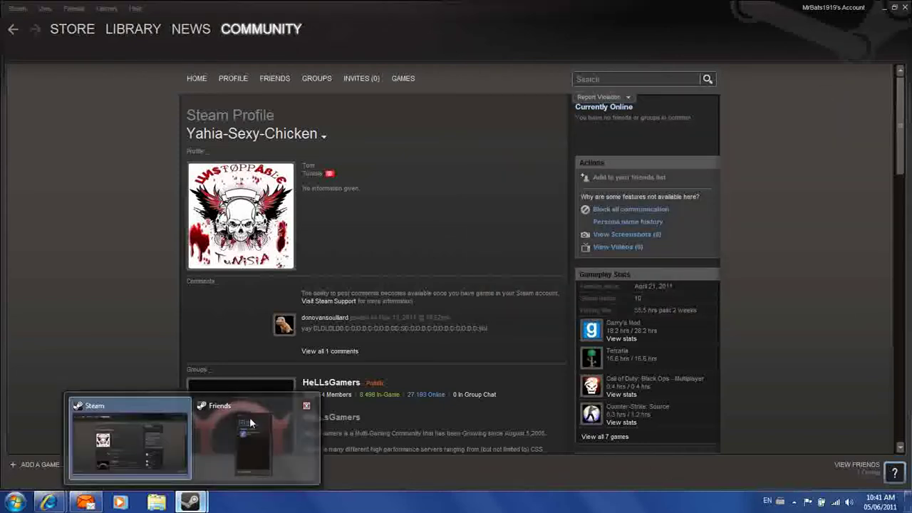
- Start a text chat with the friend and begin a voice call
{"action": "left_click", "coordinate": [250, 423]}
{"action": "left_click", "coordinate": [258, 150]}
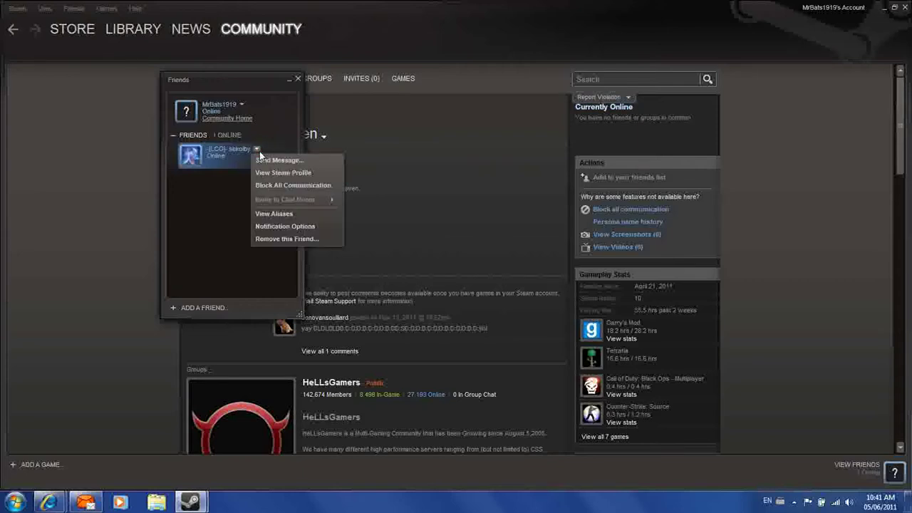
{"action": "left_click", "coordinate": [278, 159]}
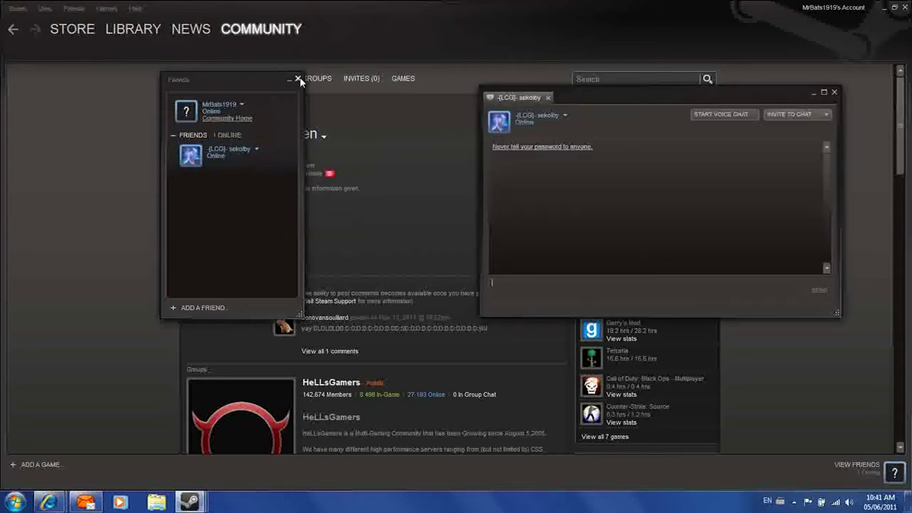
{"action": "left_click", "coordinate": [298, 79]}
{"action": "left_click", "coordinate": [733, 118]}
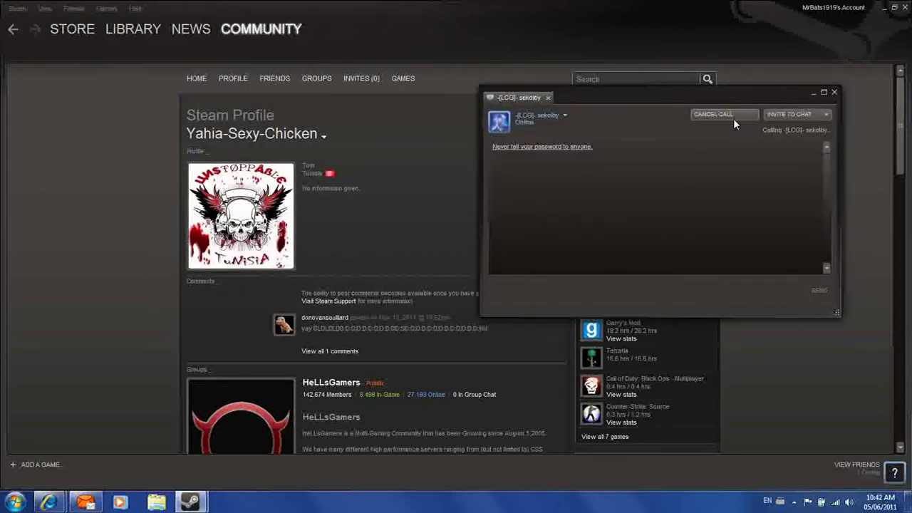
- Minimize the chat and Steam windows, leaving the desktop showing
{"action": "left_click", "coordinate": [816, 93]}
{"action": "left_click", "coordinate": [885, 7]}
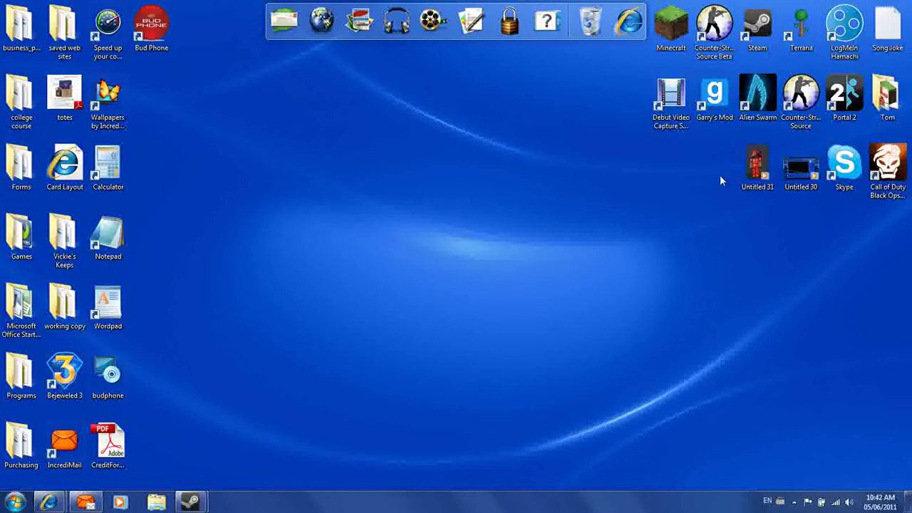
{"action": "mouse_move", "coordinate": [190, 502]}
{"action": "left_click", "coordinate": [154, 433]}
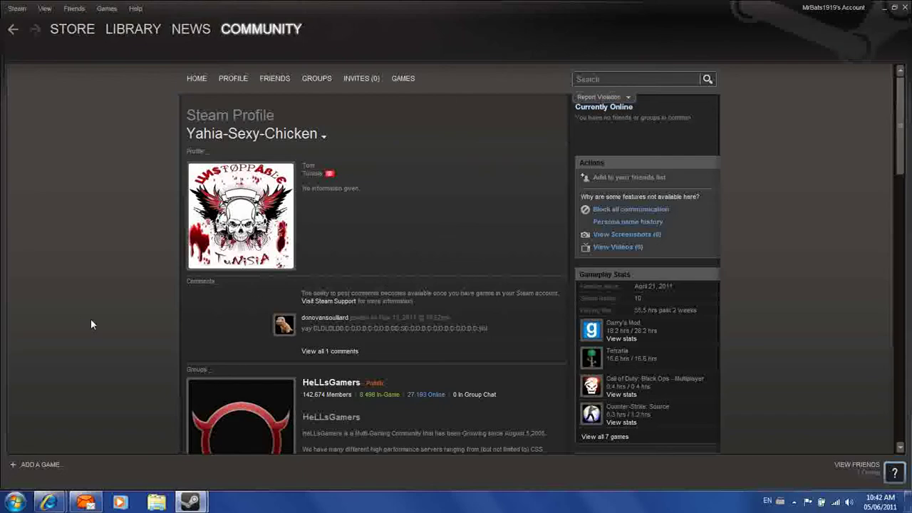
{"action": "scroll", "coordinate": [90, 324], "scroll_direction": "down", "scroll_amount": 2}
{"action": "scroll", "coordinate": [93, 356], "scroll_direction": "down", "scroll_amount": 2}
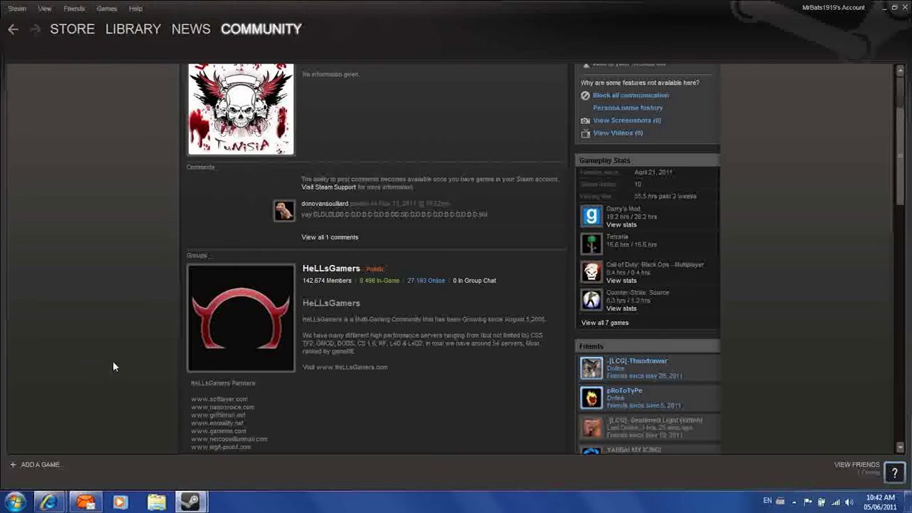
{"action": "scroll", "coordinate": [122, 338], "scroll_direction": "up", "scroll_amount": 2}
{"action": "scroll", "coordinate": [121, 336], "scroll_direction": "up", "scroll_amount": 2}
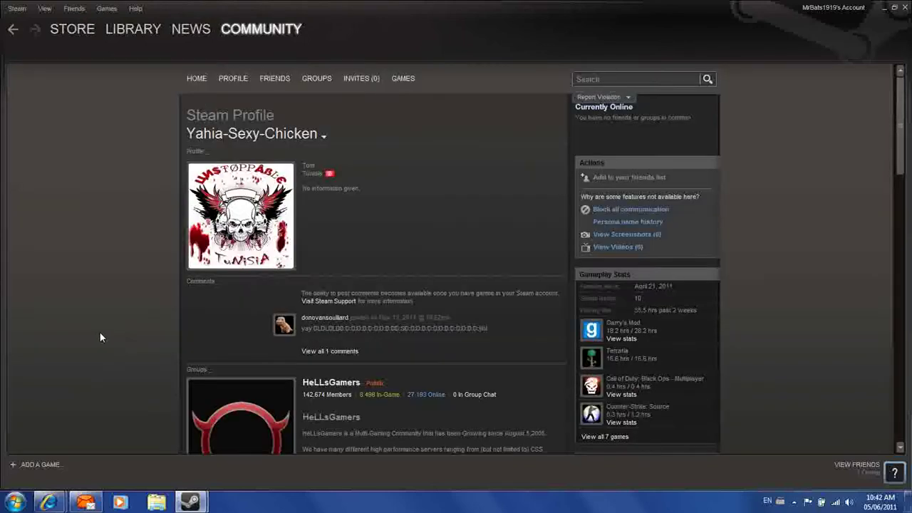
{"action": "left_click", "coordinate": [893, 9]}
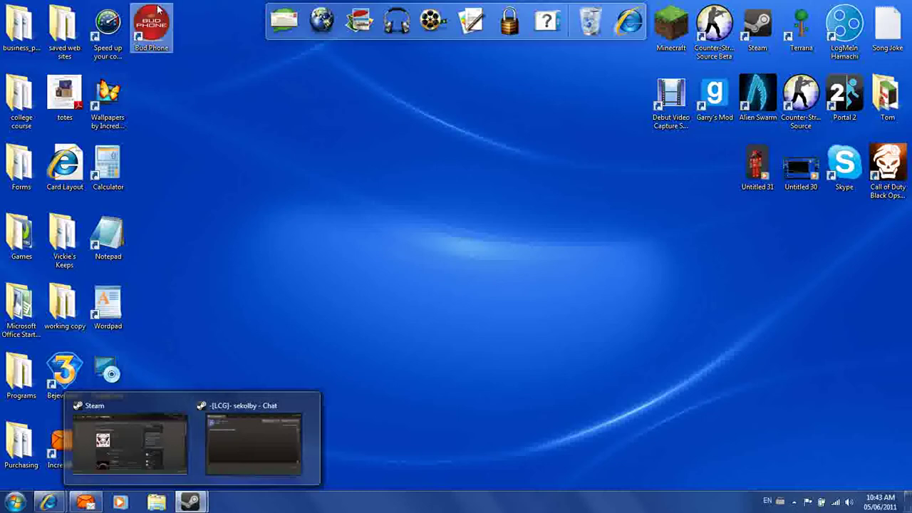
{"action": "mouse_move", "coordinate": [254, 444]}
{"action": "left_click", "coordinate": [263, 461]}
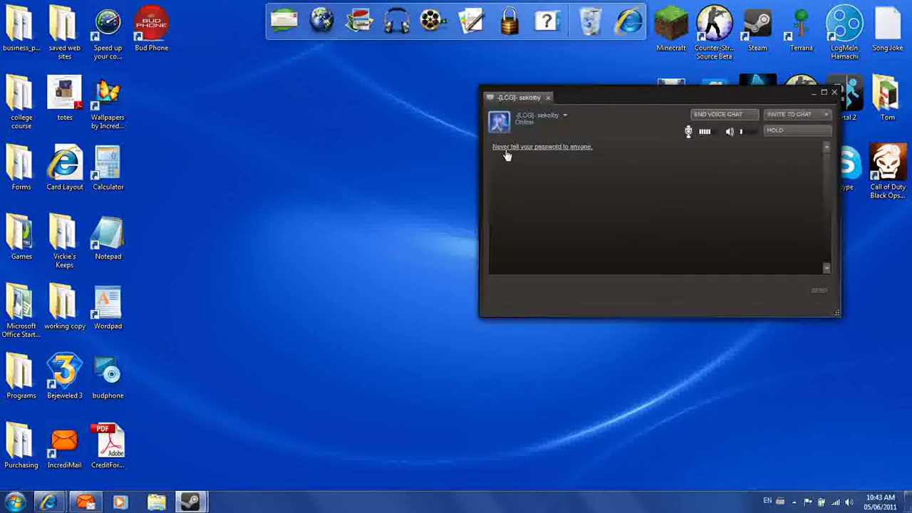
{"action": "left_click_drag", "start_coordinate": [688, 98], "coordinate": [562, 149]}
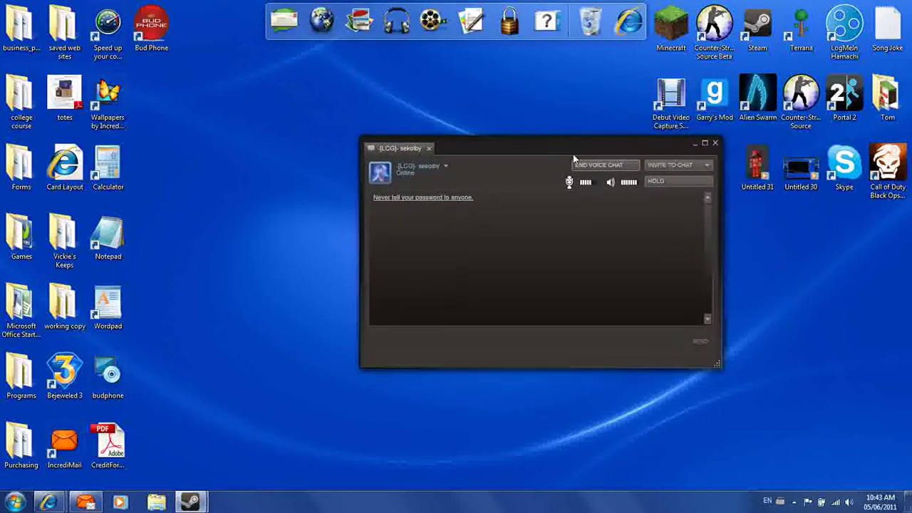
{"action": "left_click", "coordinate": [696, 143]}
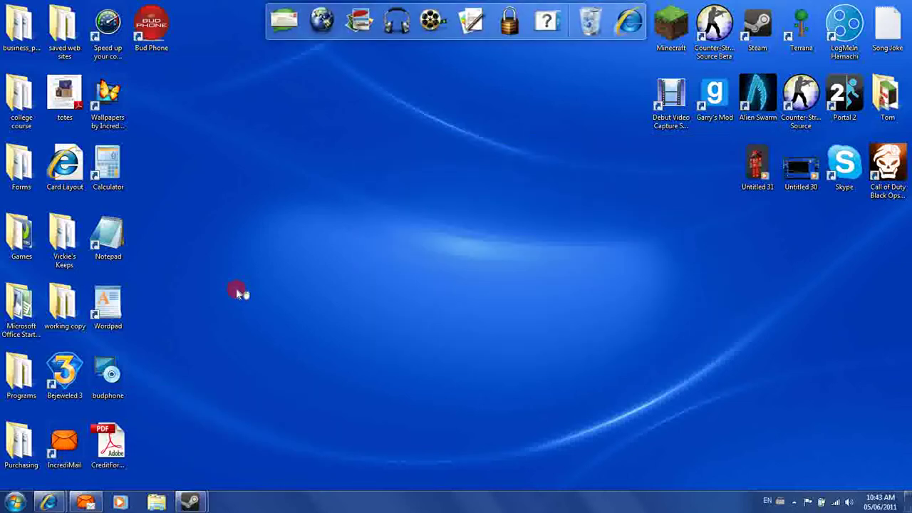
{"action": "double_click", "coordinate": [762, 170]}
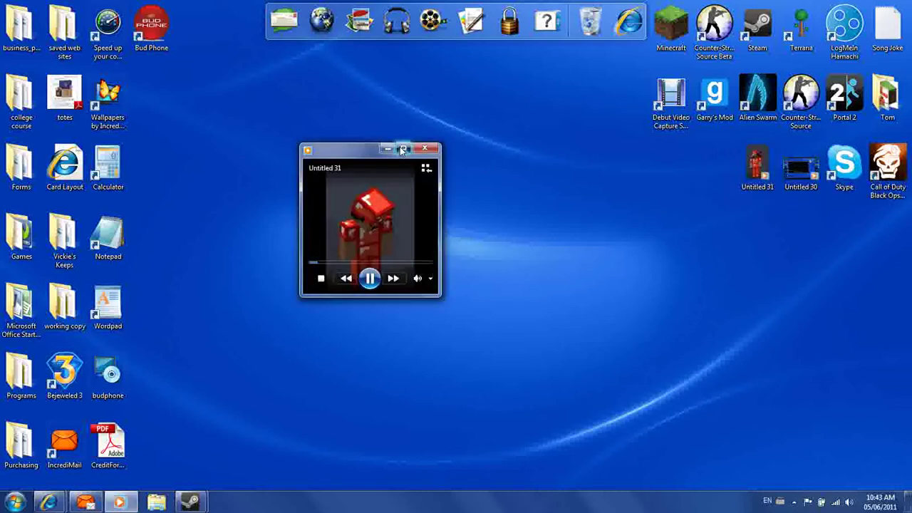
{"action": "left_click", "coordinate": [403, 147]}
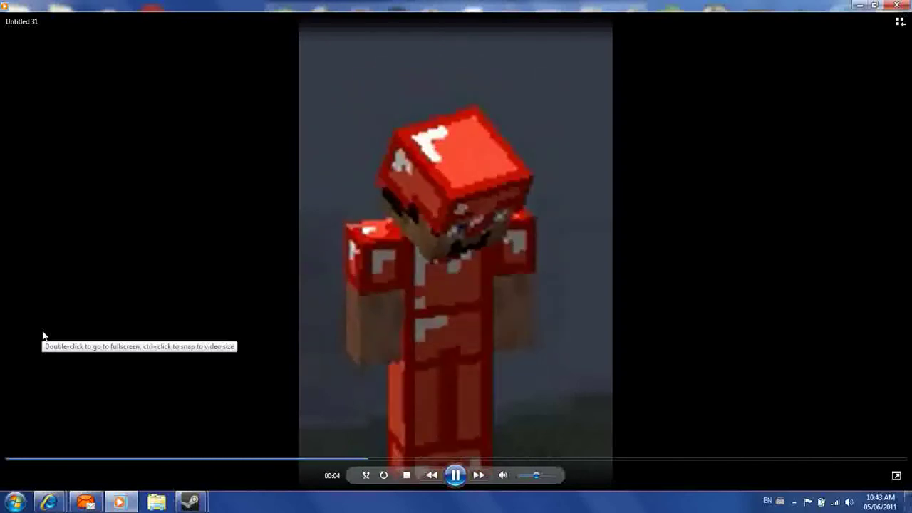
{"action": "left_click", "coordinate": [898, 5]}
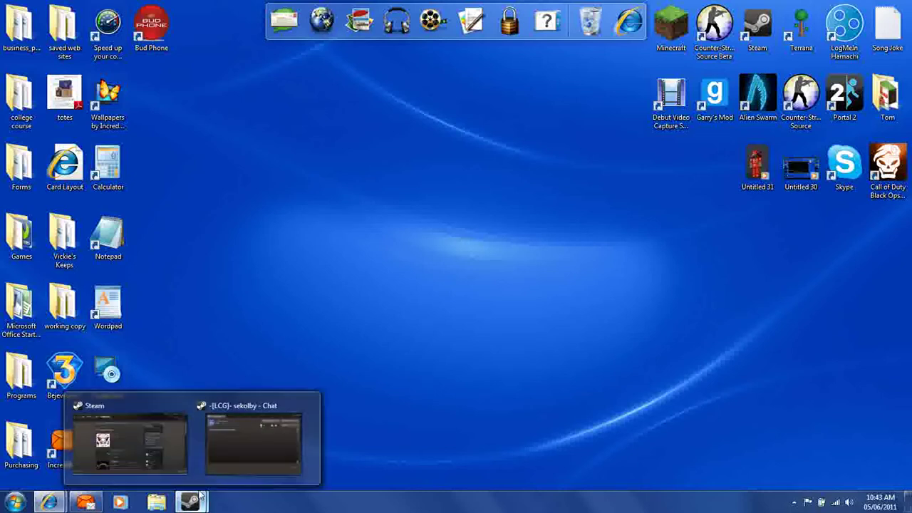
{"action": "mouse_move", "coordinate": [189, 502]}
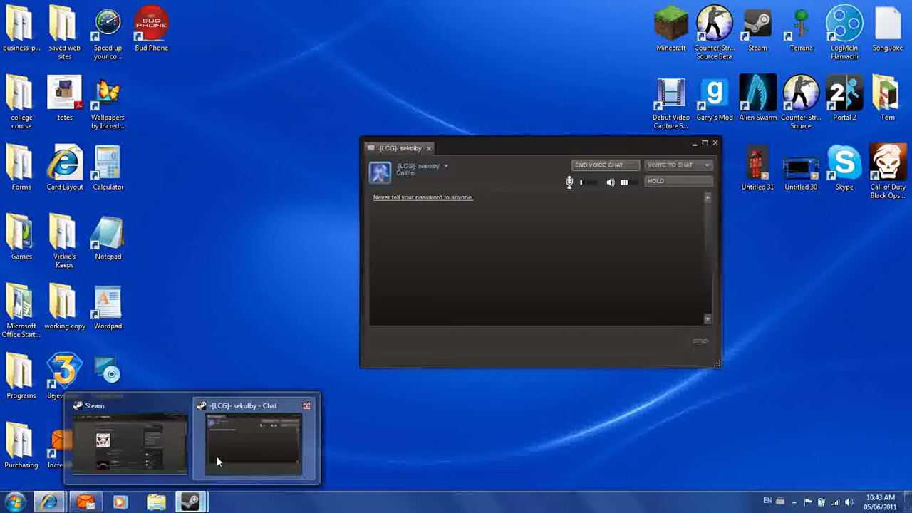
- Restore the friend's chat, move it up-left, and focus the message field
{"action": "left_click", "coordinate": [225, 443]}
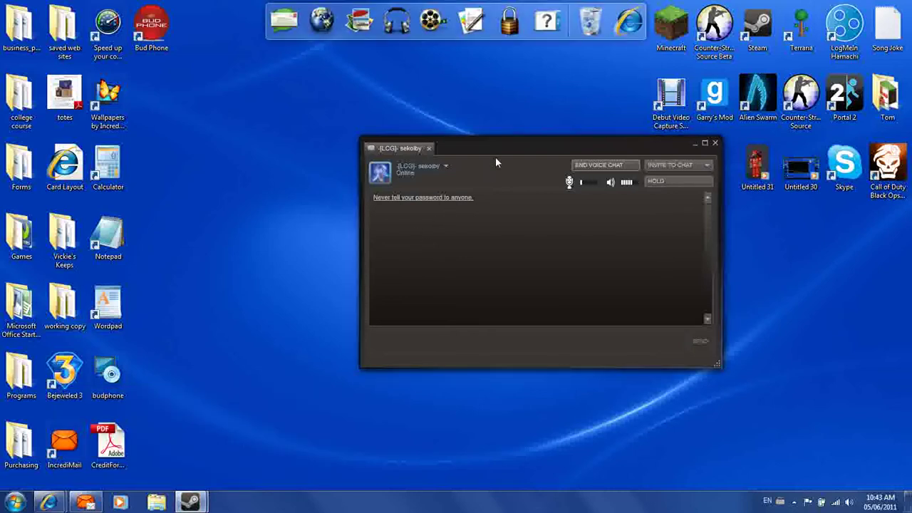
{"action": "mouse_move", "coordinate": [510, 149]}
{"action": "left_mouse_down"}
{"action": "mouse_move", "coordinate": [435, 130]}
{"action": "mouse_move", "coordinate": [425, 74]}
{"action": "left_mouse_up"}
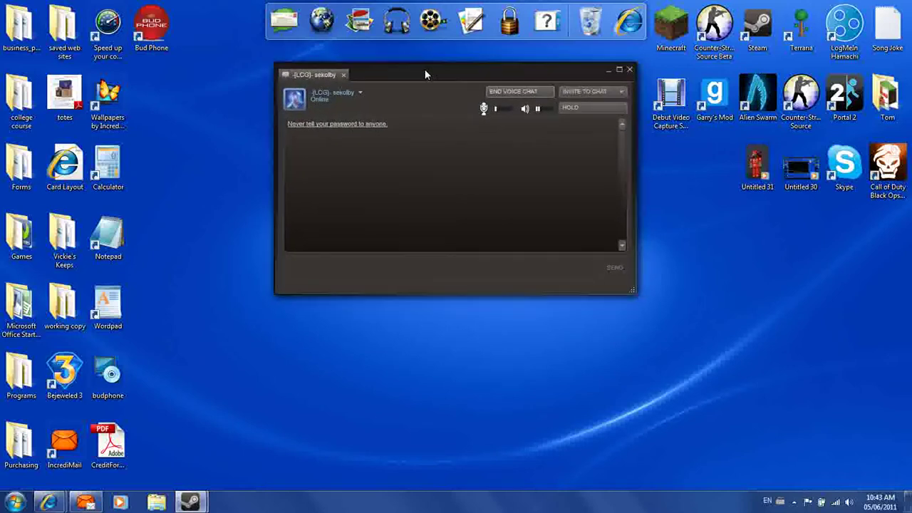
{"action": "left_click", "coordinate": [476, 269]}
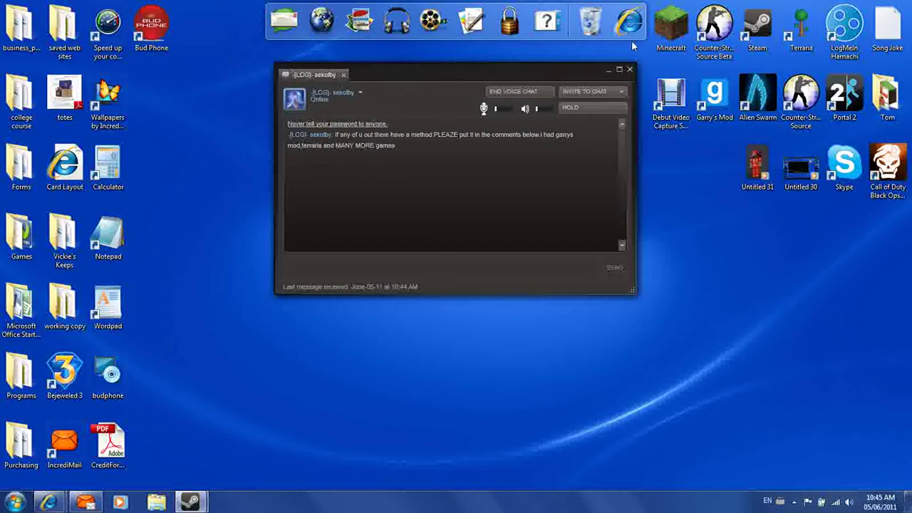
- Minimize the friend's chat and launch Debut Video Capture Software
{"action": "left_click", "coordinate": [609, 72]}
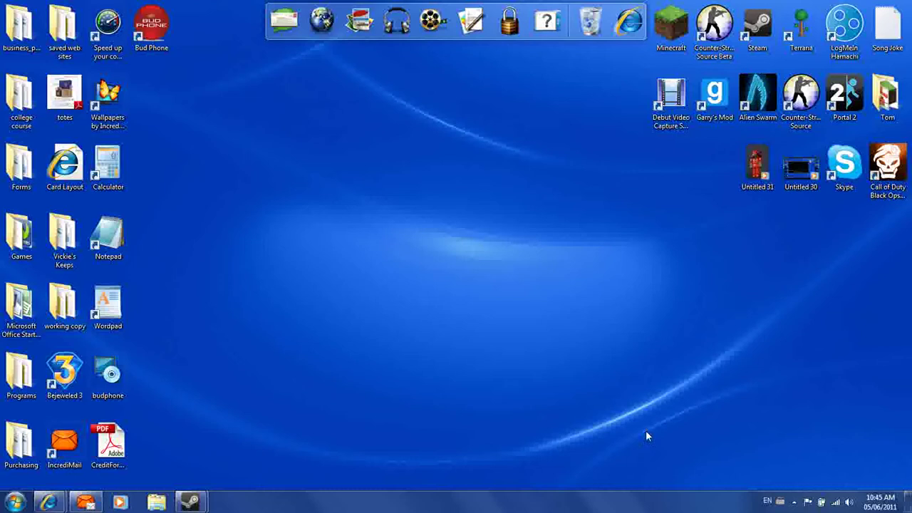
{"action": "double_click", "coordinate": [670, 103]}
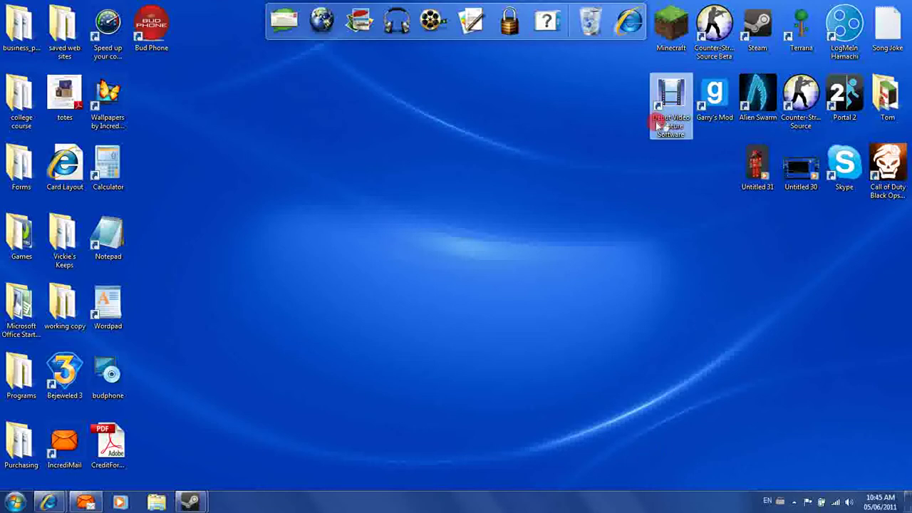